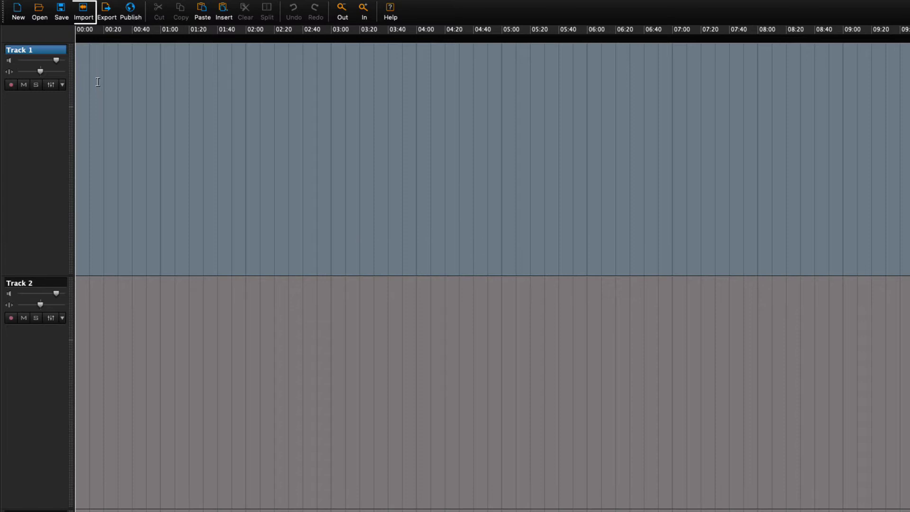
# Import 'Brandenburg Concerto No4-1 BWV1049 – Classical Whimsical' mp3 onto Track 1.
pyautogui.click(93, 20)
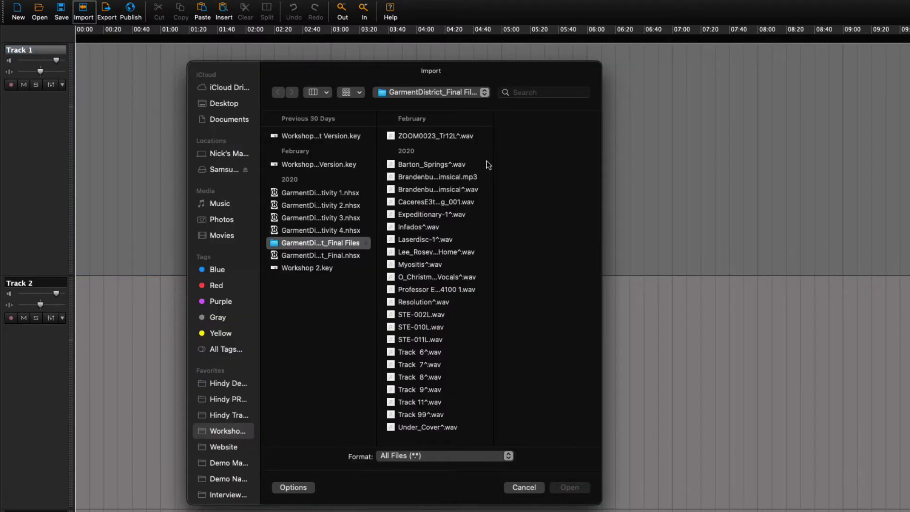
pyautogui.click(457, 178)
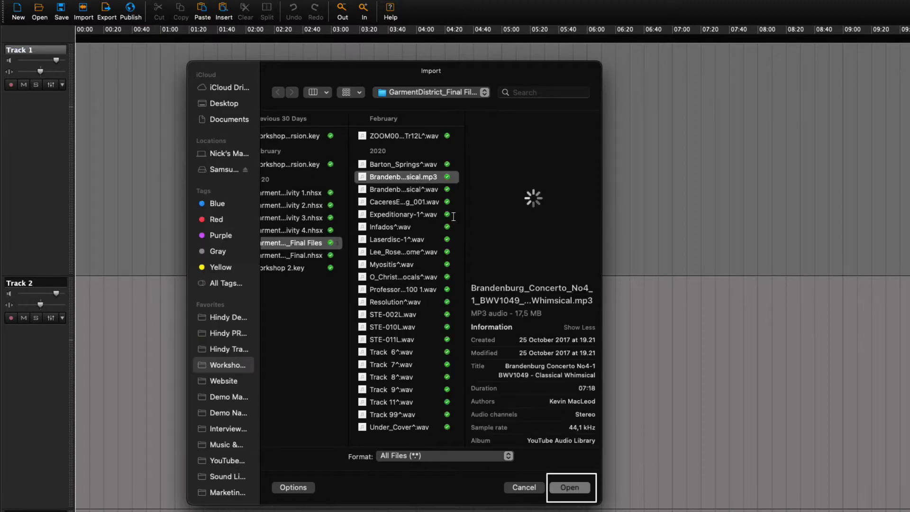
pyautogui.press('Return')
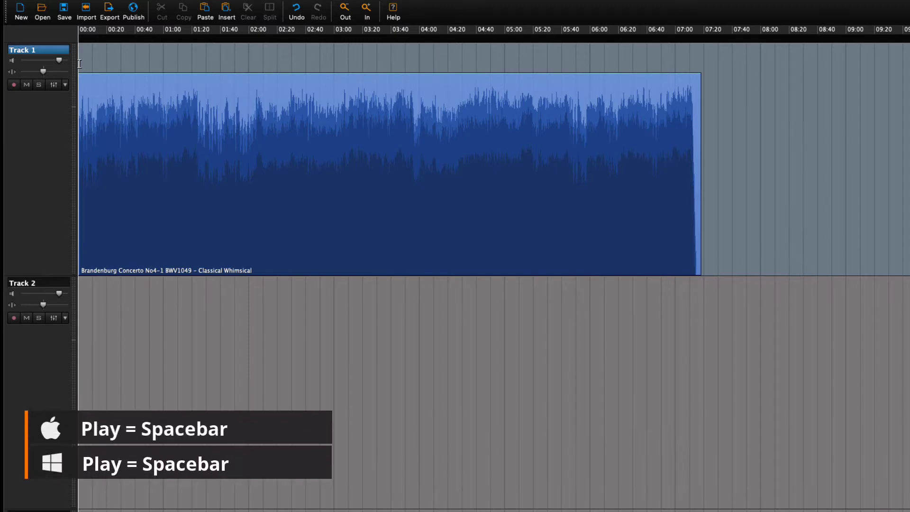
# Play the roughly 7-minute Brandenburg Concerto clip on Track 1 to listen to it.
pyautogui.press('space')
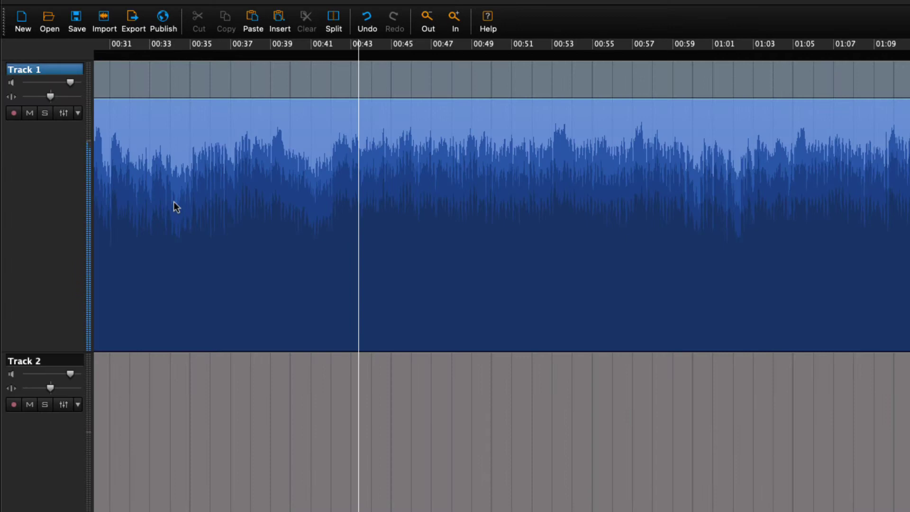
pyautogui.press('m')
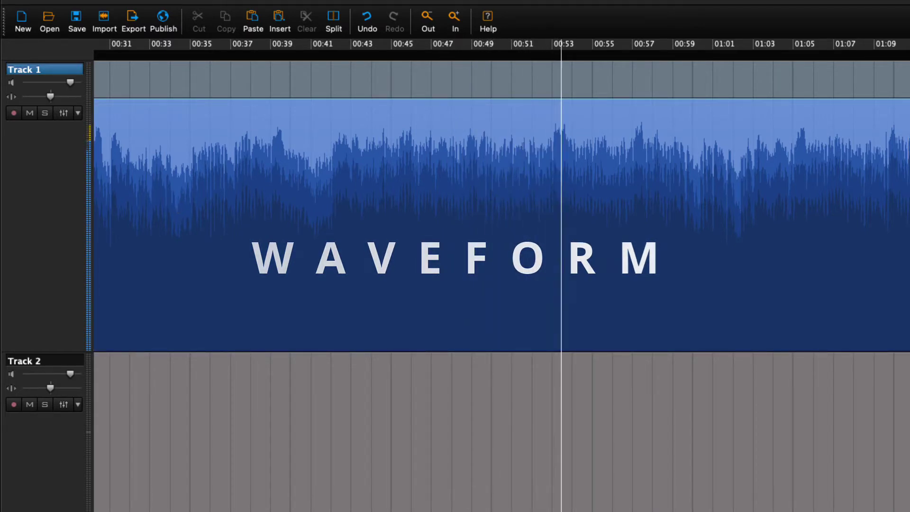
# Drag Barton_Springs^.wav from the file browser onto Track 1 right after the Brandenburg clip.
pyautogui.click(430, 23)
pyautogui.click(433, 28)
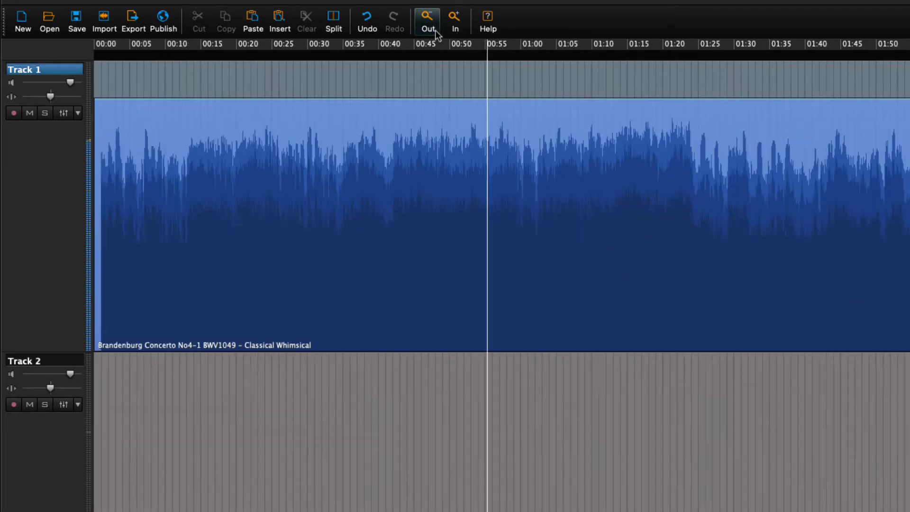
pyautogui.click(436, 32)
pyautogui.click(436, 32)
pyautogui.click(436, 32)
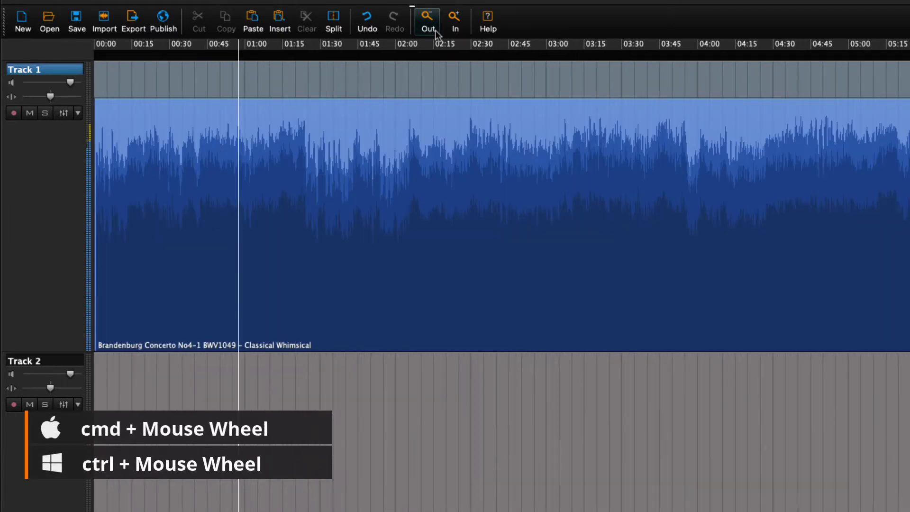
pyautogui.click(436, 32)
pyautogui.click(436, 32)
pyautogui.click(436, 32)
pyautogui.click(436, 33)
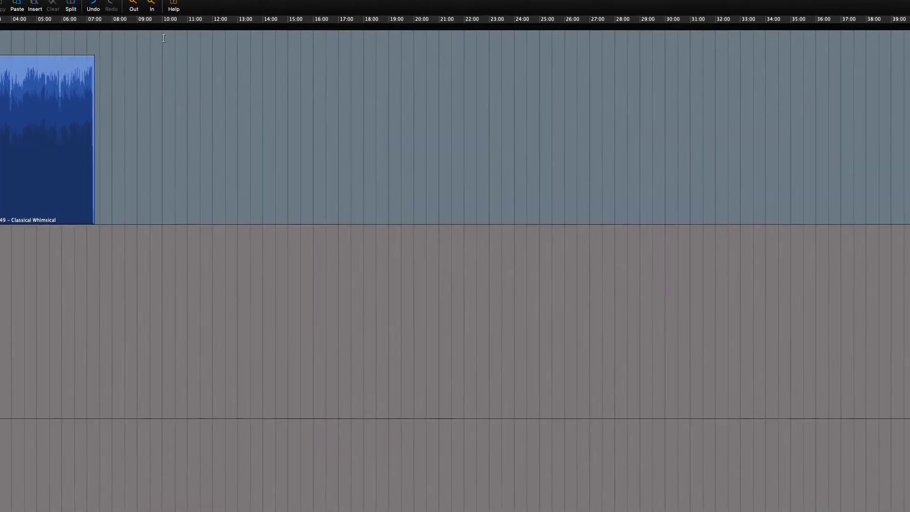
pyautogui.press('super+Tab')
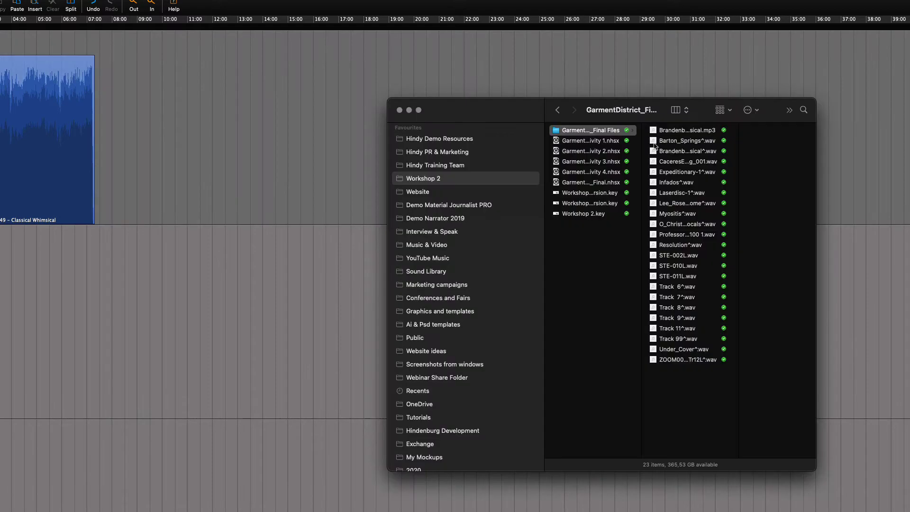
pyautogui.click(654, 144)
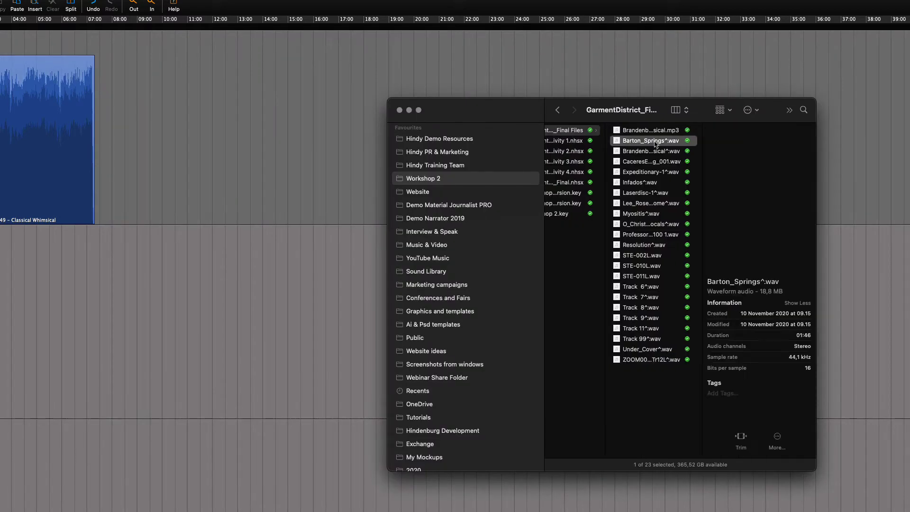
pyautogui.moveTo(618, 143); pyautogui.dragTo(105, 137)
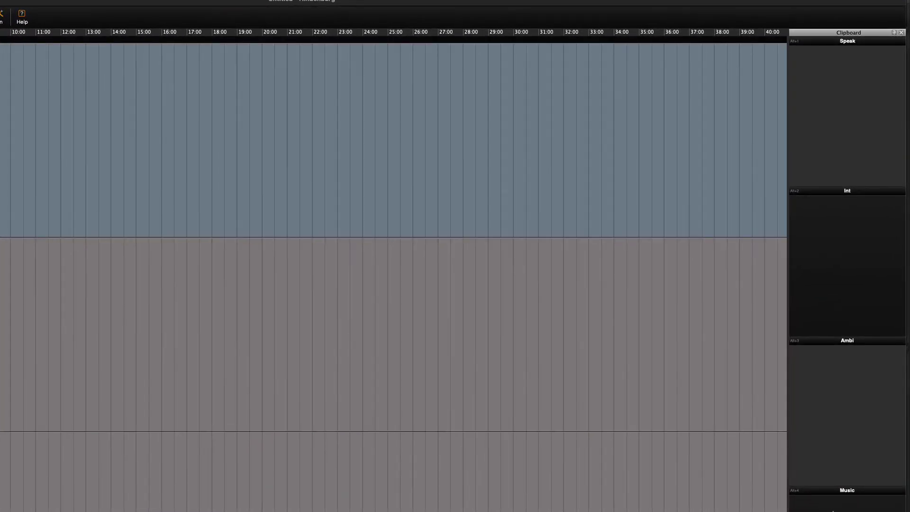
# Activate the Clipboard panel and open Import Audio for the GarmentDistrict_Final Files folder.
pyautogui.click(833, 511)
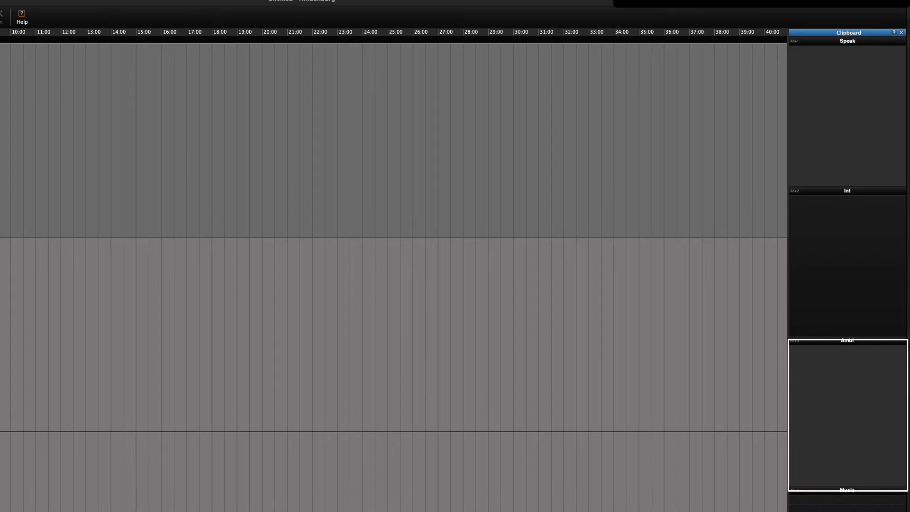
pyautogui.press('super+i')
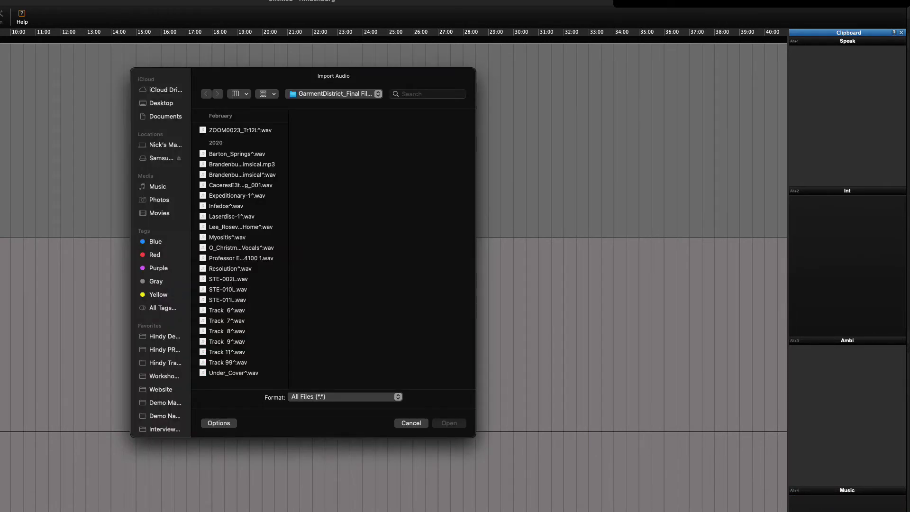
# Import Resolution^.wav into the Clipboard Music group, preview it, and drop it after Barton_Springs^.
pyautogui.click(233, 269)
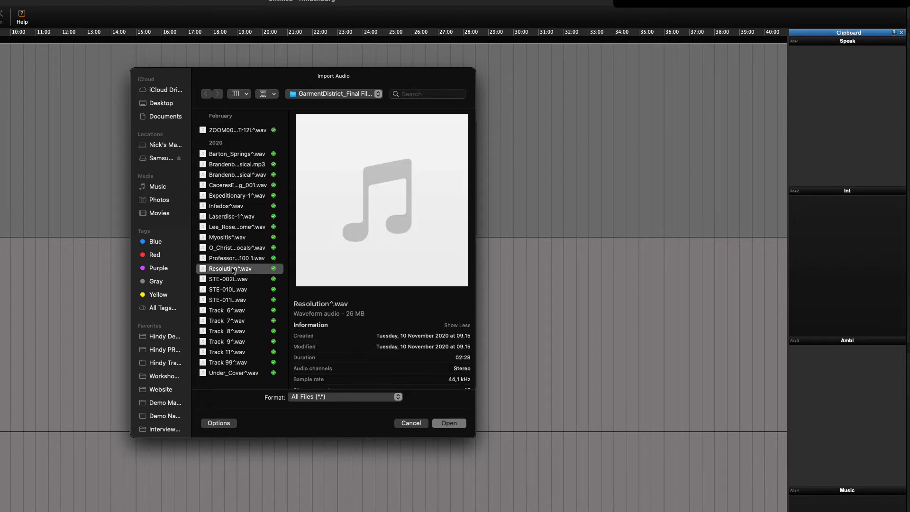
pyautogui.click(459, 426)
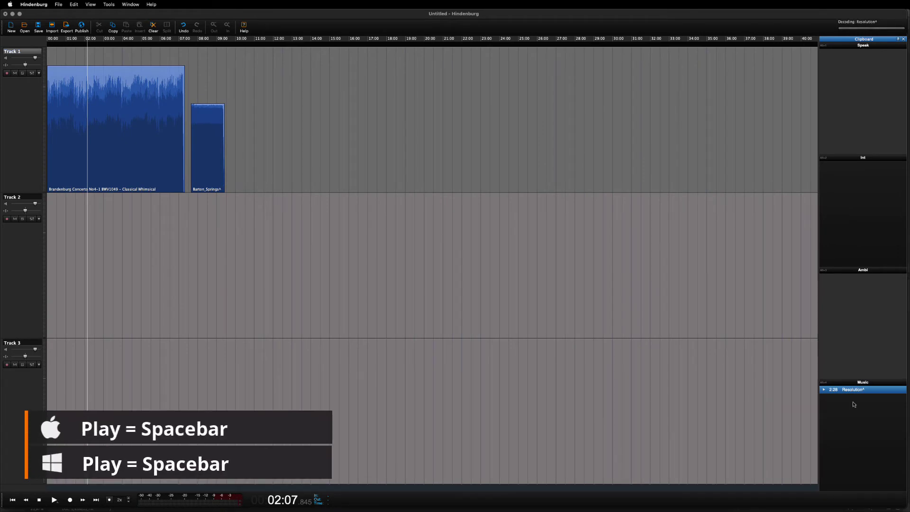
pyautogui.press('space')
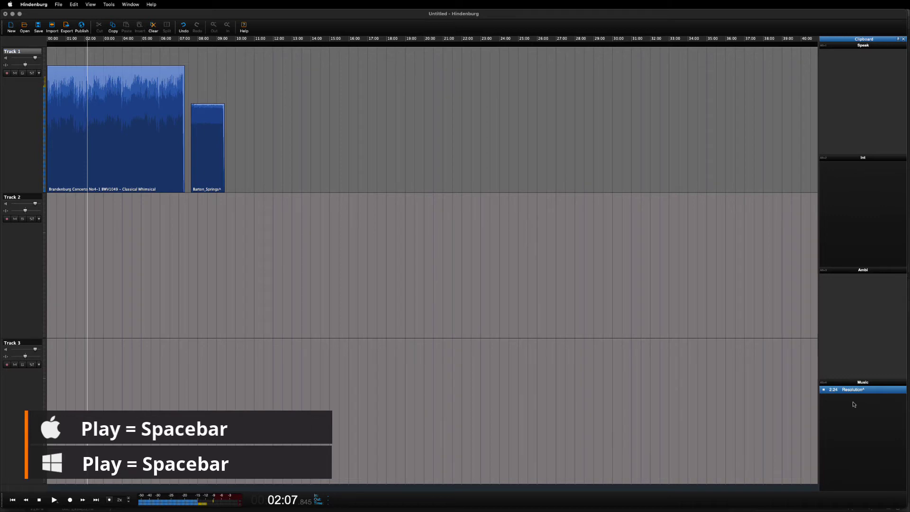
pyautogui.moveTo(854, 389); pyautogui.dragTo(237, 121)
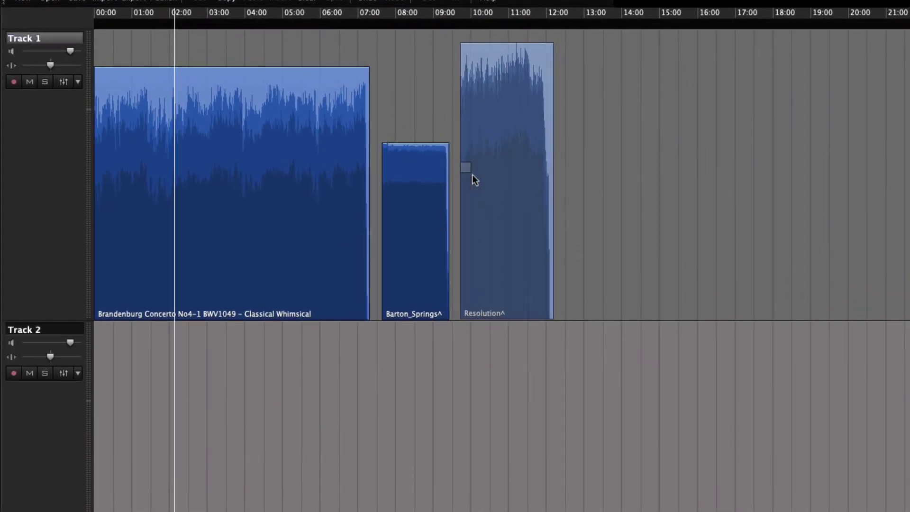
pyautogui.moveTo(473, 175); pyautogui.dragTo(473, 176)
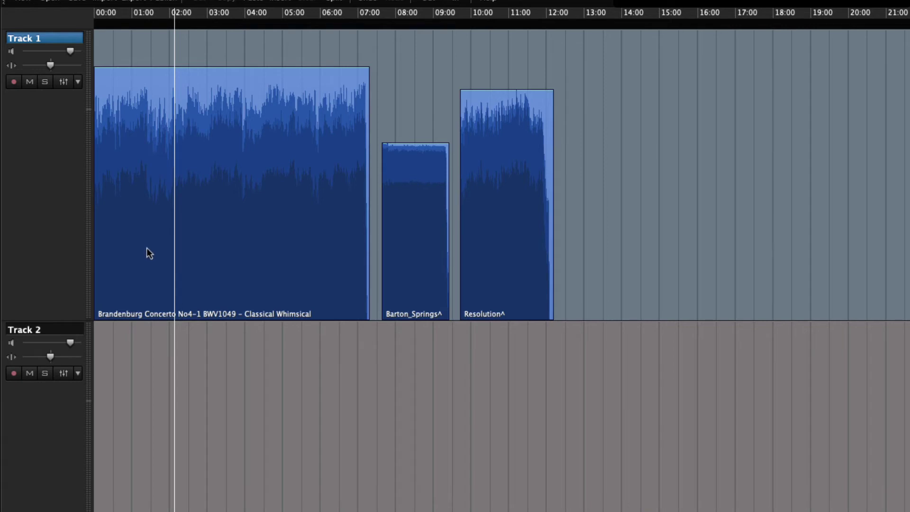
pyautogui.scroll(3, 179, 240)
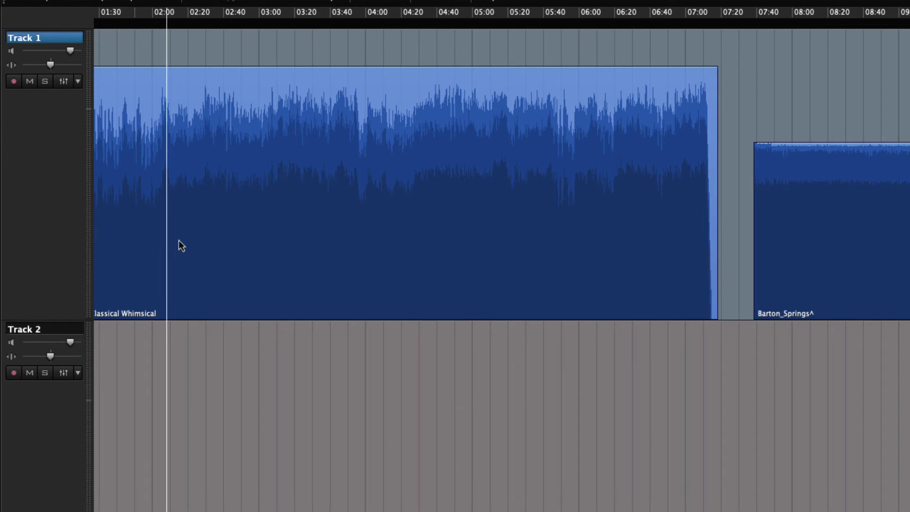
# Try sliding and trimming the Brandenburg clip, leaving it spanning 00:00 to about 07:00.
pyautogui.press('super+minus')
pyautogui.click(215, 170)
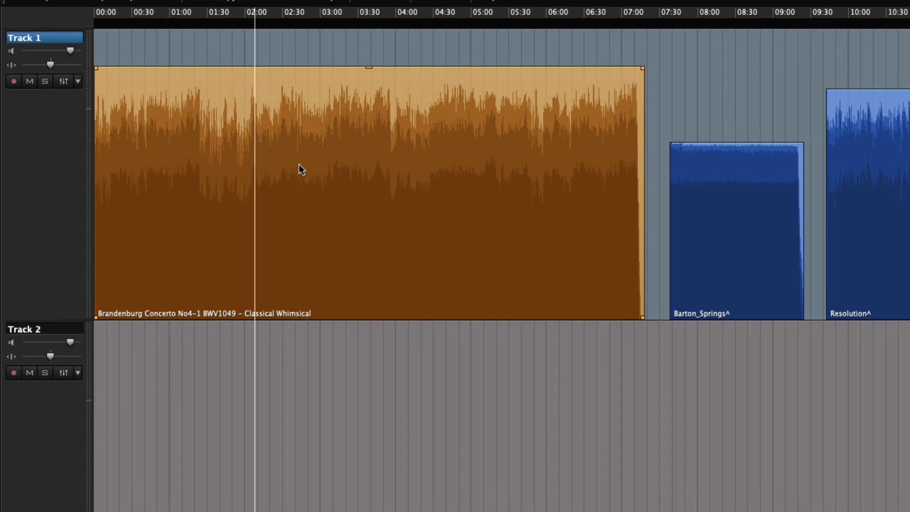
pyautogui.moveTo(298, 164); pyautogui.dragTo(320, 170)
pyautogui.moveTo(642, 172)
pyautogui.mouseDown()
pyautogui.moveTo(462, 175)
pyautogui.moveTo(654, 185)
pyautogui.mouseUp()
pyautogui.moveTo(97, 184)
pyautogui.mouseDown()
pyautogui.moveTo(169, 186)
pyautogui.moveTo(86, 190)
pyautogui.mouseUp()
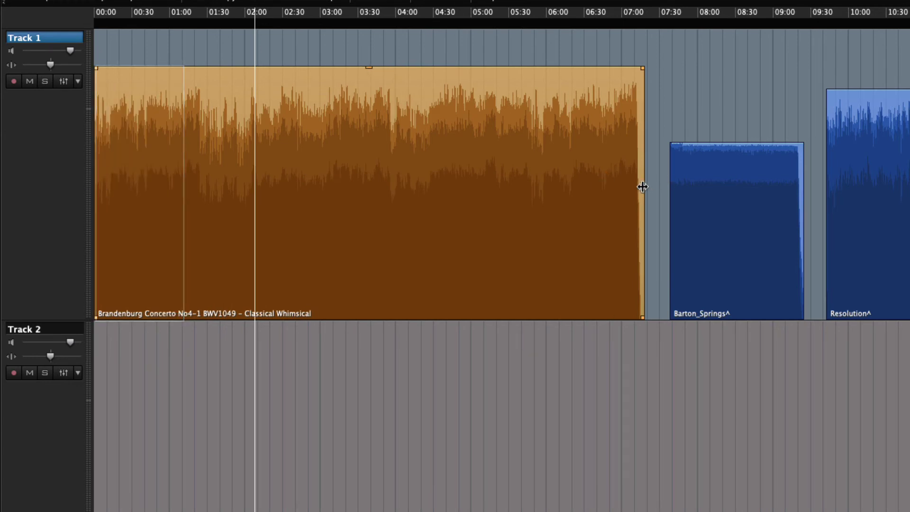
pyautogui.moveTo(643, 187); pyautogui.dragTo(644, 207)
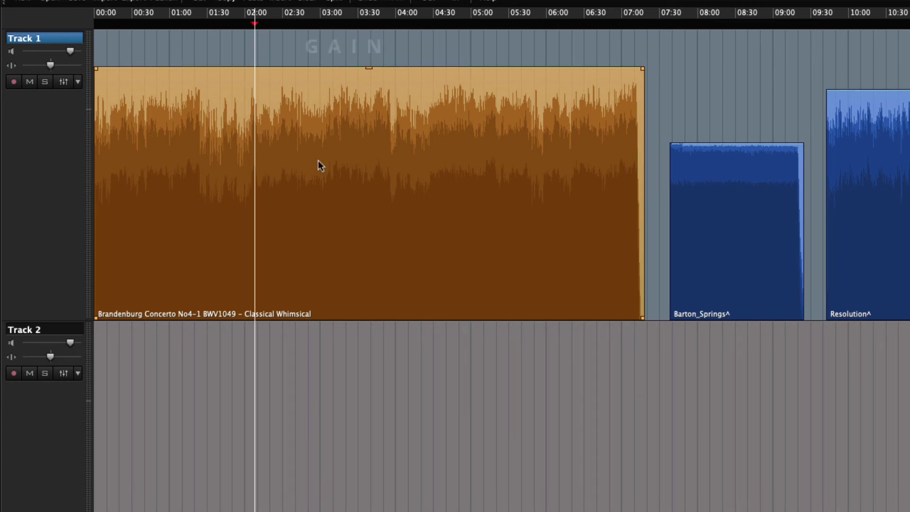
# Drag the Brandenburg clip's gain line down toward -20 dB, then back up to -3.8 dB.
pyautogui.moveTo(344, 66)
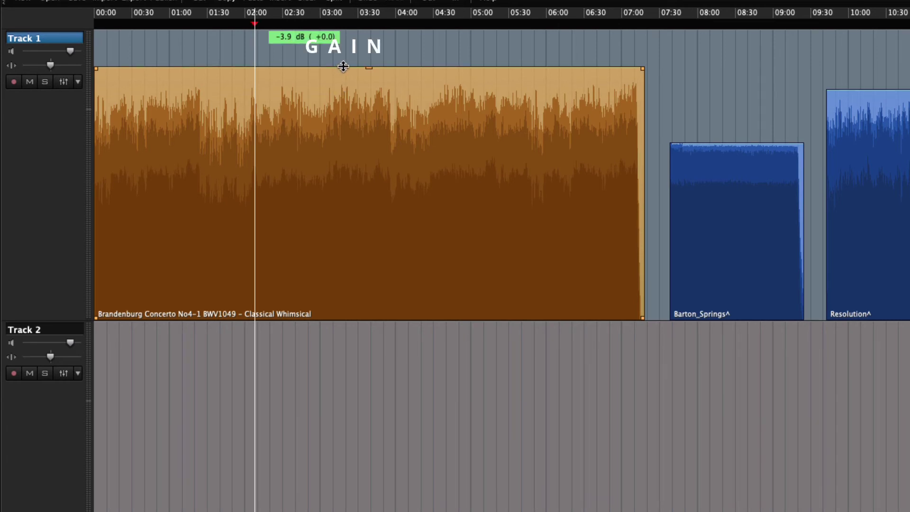
pyautogui.moveTo(343, 66); pyautogui.dragTo(336, 184)
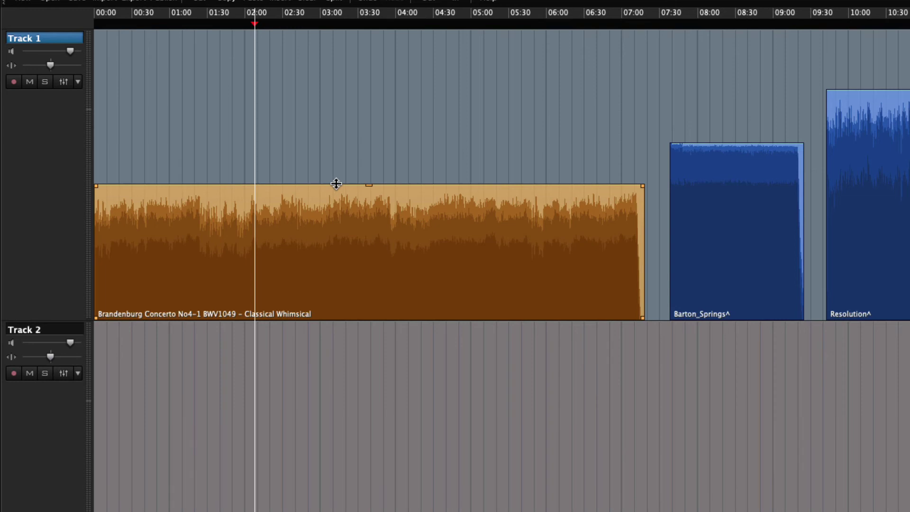
pyautogui.moveTo(337, 183); pyautogui.dragTo(346, 66)
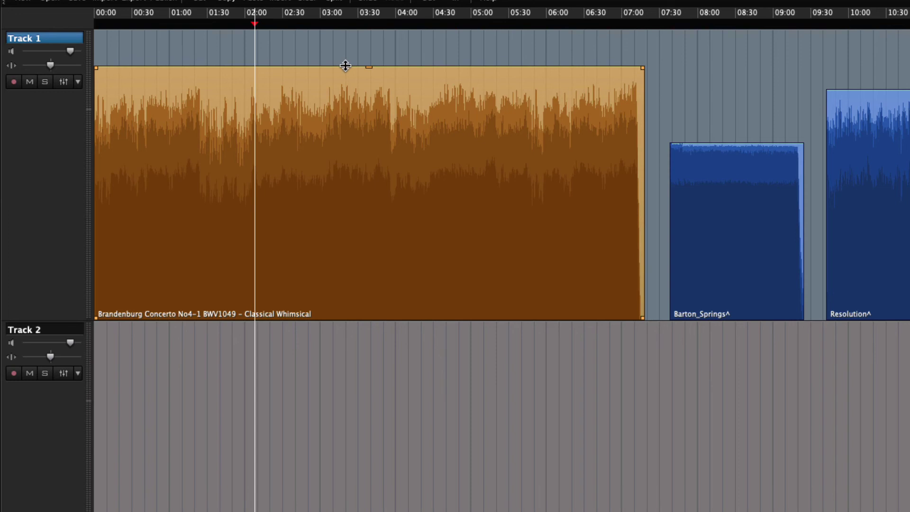
# Deselect the Brandenburg clip and move the playhead through several positions along Track 1.
pyautogui.click(256, 51)
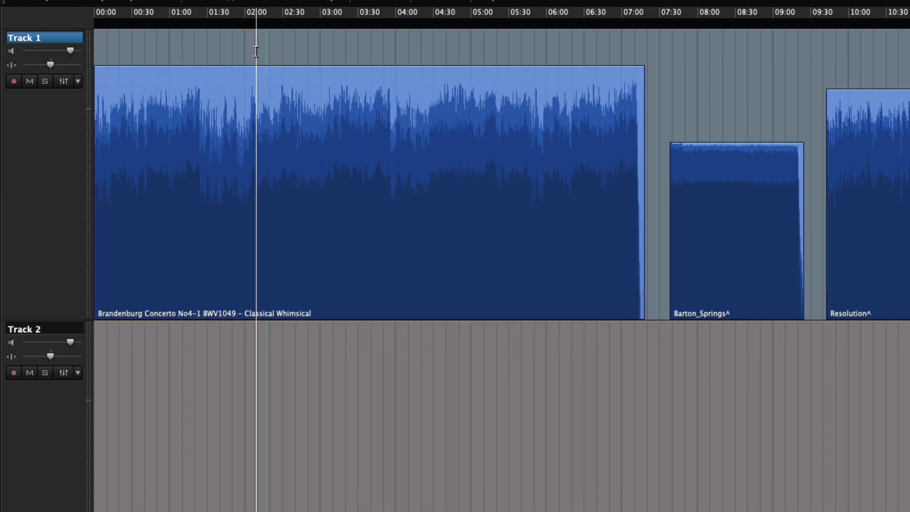
pyautogui.click(95, 52)
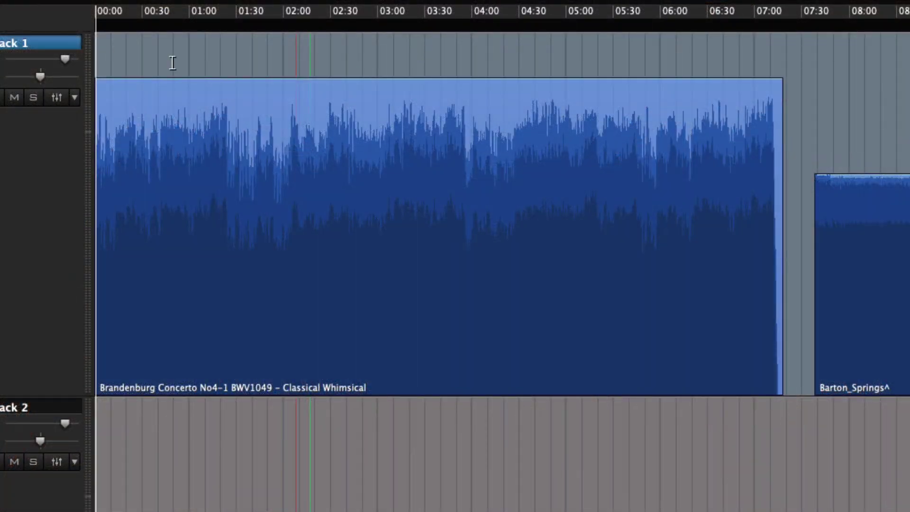
pyautogui.click(178, 63)
pyautogui.click(237, 63)
pyautogui.click(367, 63)
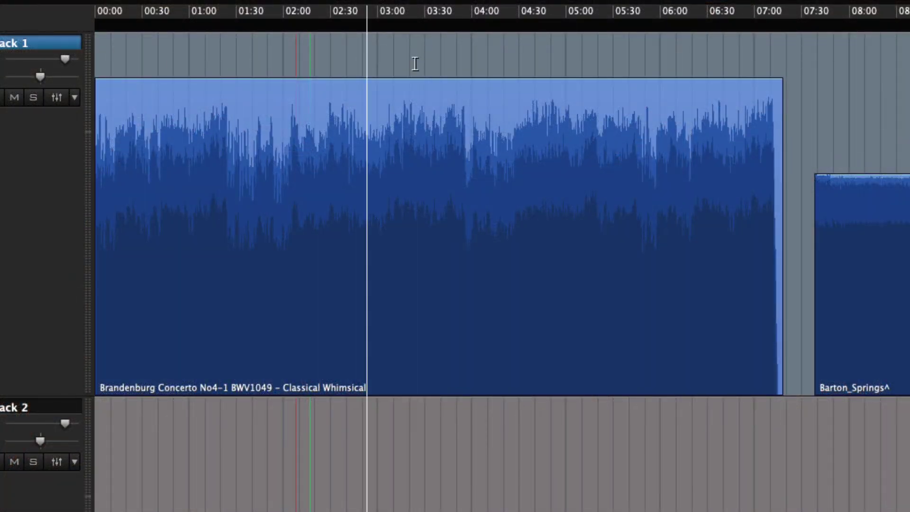
pyautogui.click(476, 64)
pyautogui.click(573, 59)
pyautogui.click(685, 62)
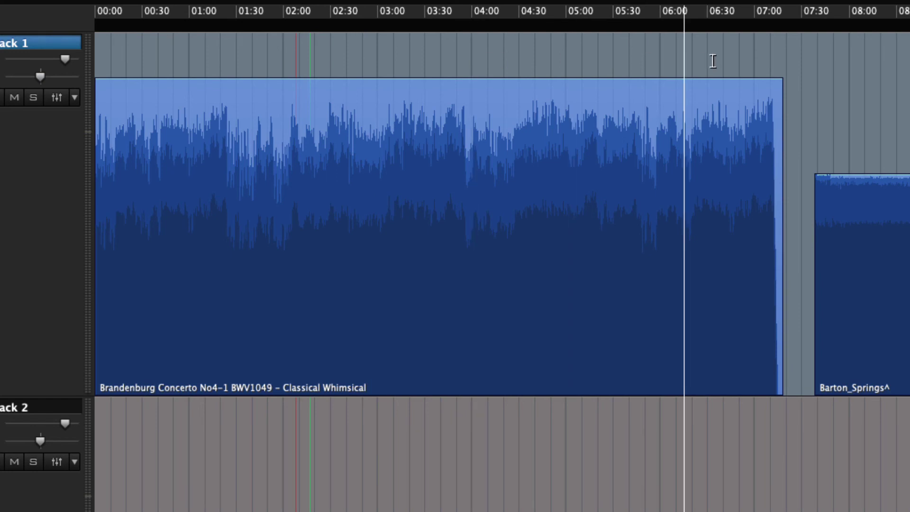
pyautogui.click(812, 60)
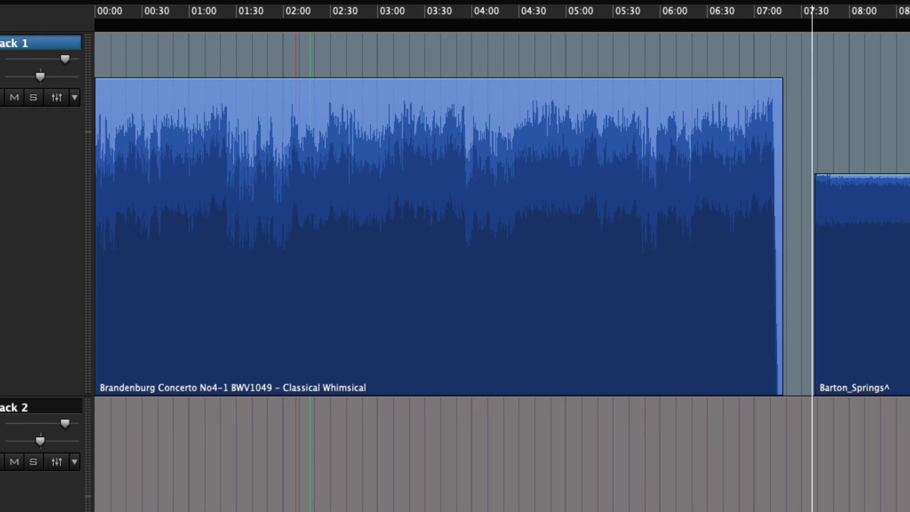
pyautogui.click(829, 66)
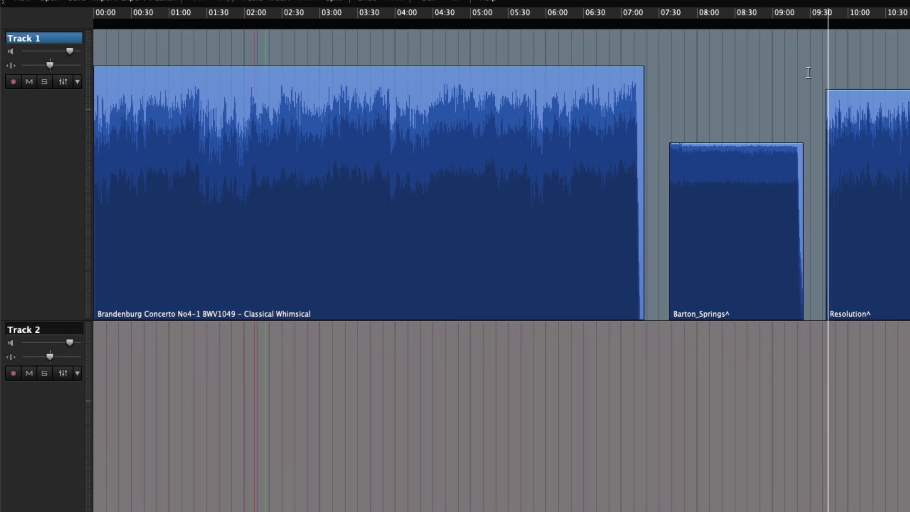
# Place the playhead just before 04:00 and split the Brandenburg clip there.
pyautogui.click(400, 55)
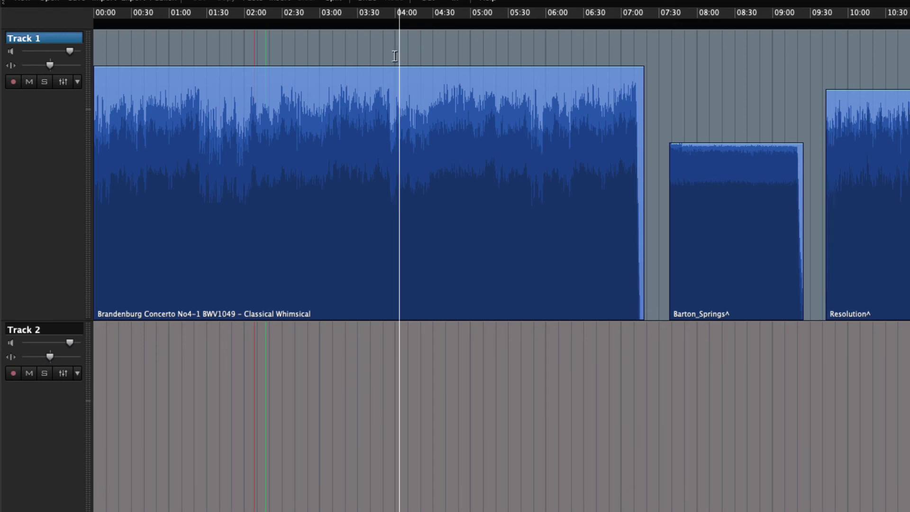
pyautogui.click(392, 56)
pyautogui.click(396, 57)
pyautogui.scroll(4, 362, 136)
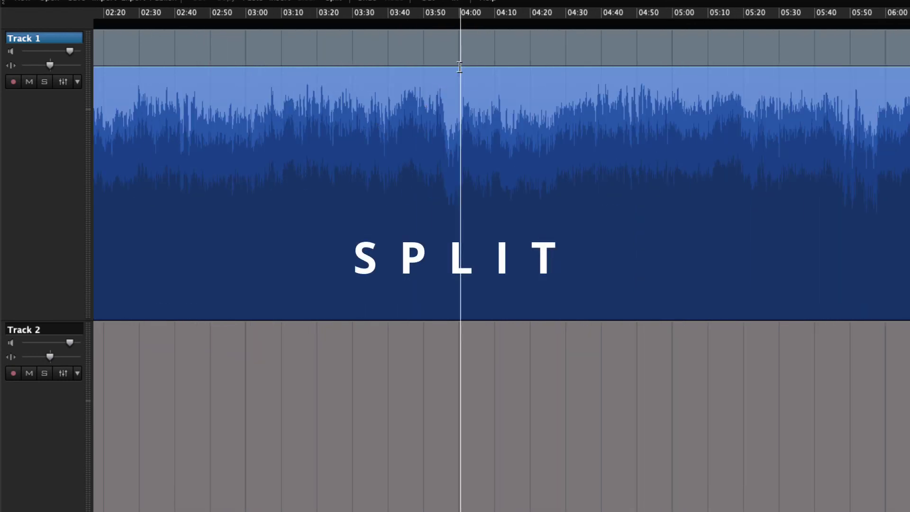
pyautogui.click(452, 55)
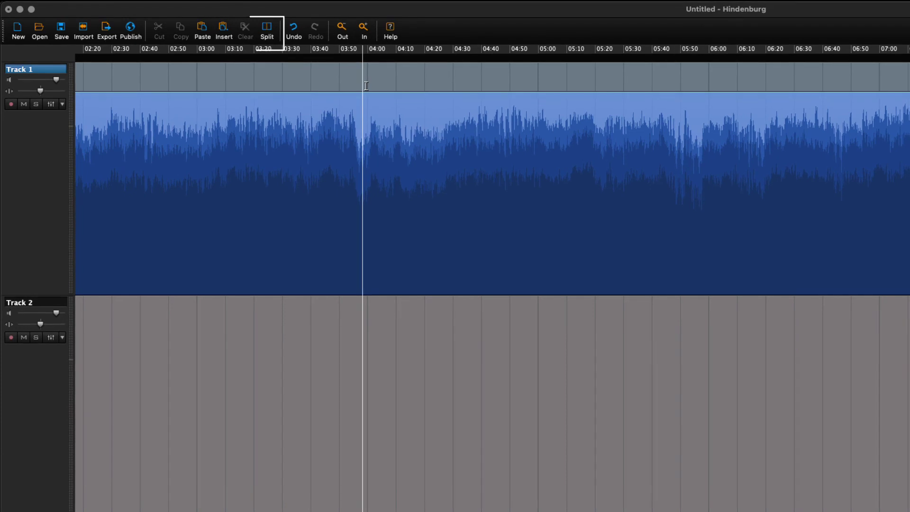
pyautogui.click(268, 38)
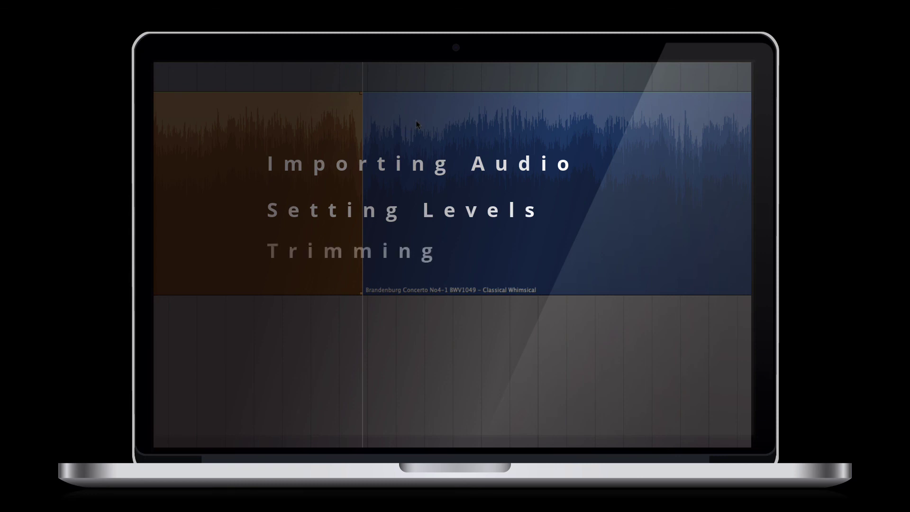
# Slide the right-hand Brandenburg part slightly later to open a small gap after the first part.
pyautogui.moveTo(417, 120); pyautogui.dragTo(443, 122)
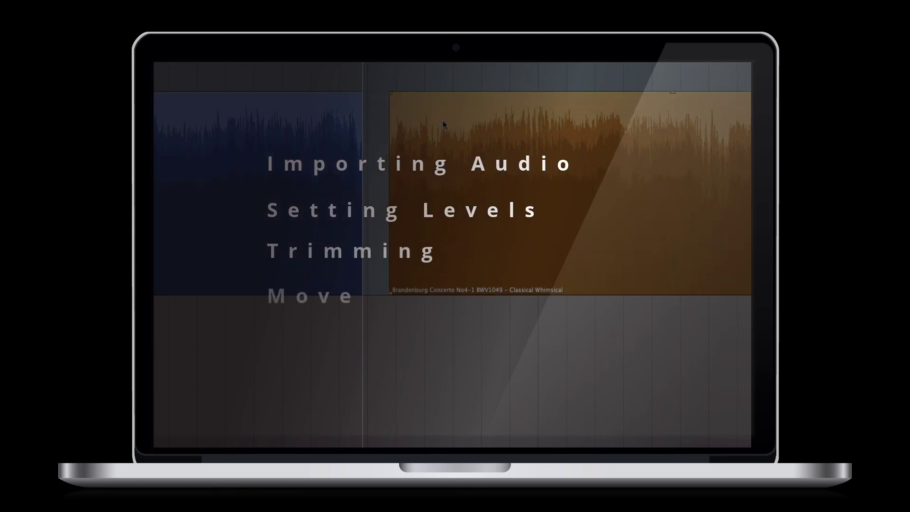